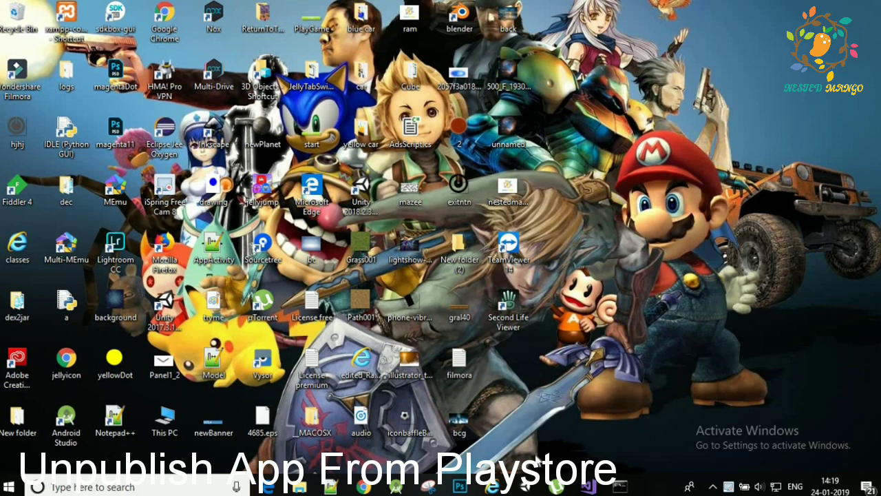
Step: Bring the Play Console window forward and open the Purchase Test dashboard from All applications
{"action": "mouse_move", "coordinate": [363, 487]}
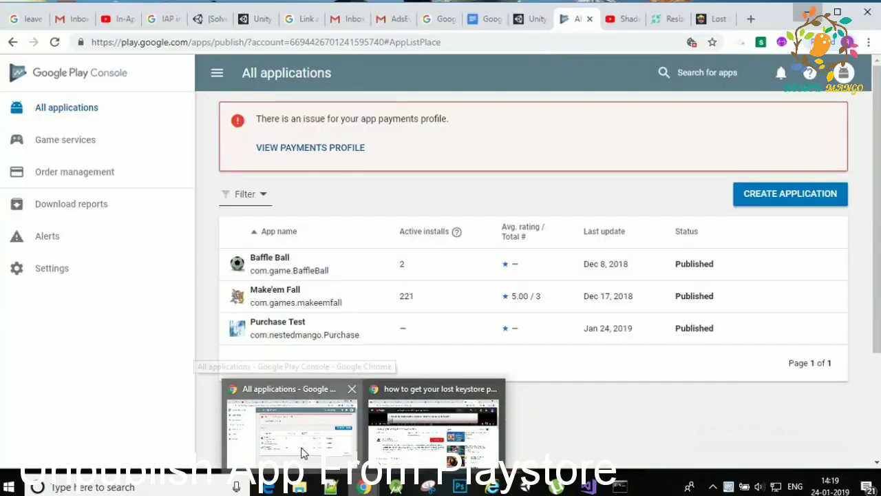
{"action": "left_click", "coordinate": [306, 453]}
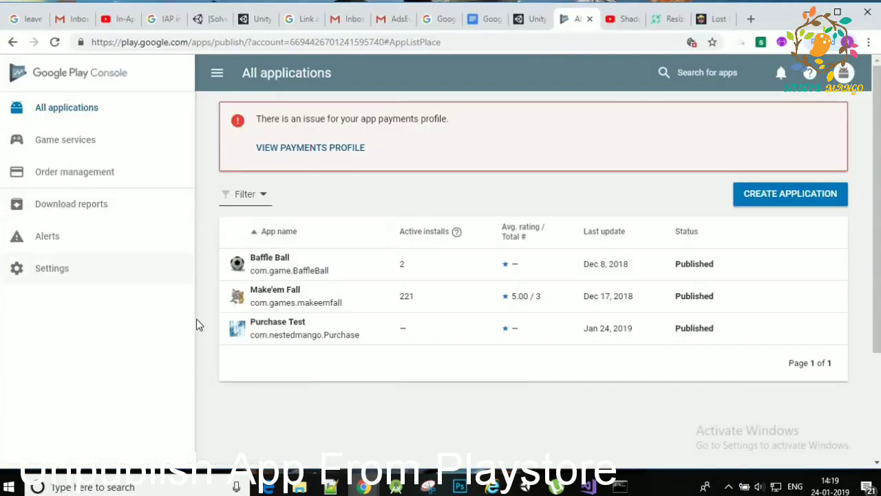
{"action": "left_click", "coordinate": [264, 327]}
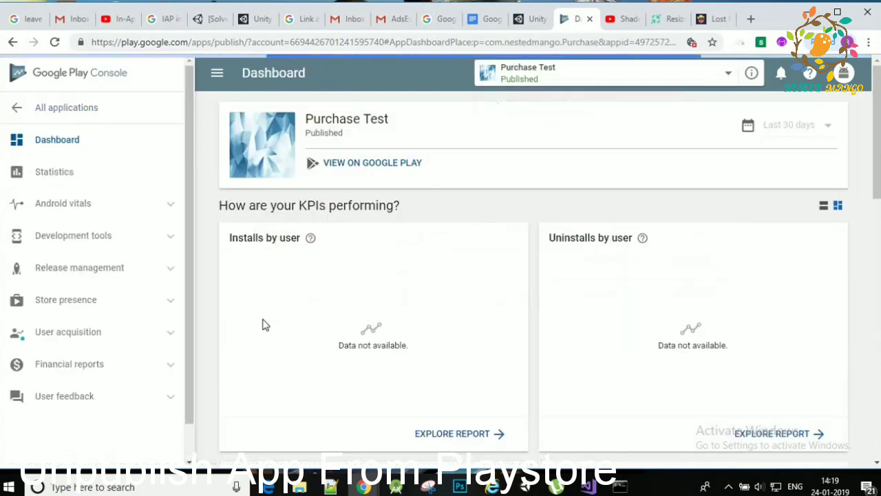
{"action": "scroll", "coordinate": [392, 246], "scroll_direction": "down", "scroll_amount": 3}
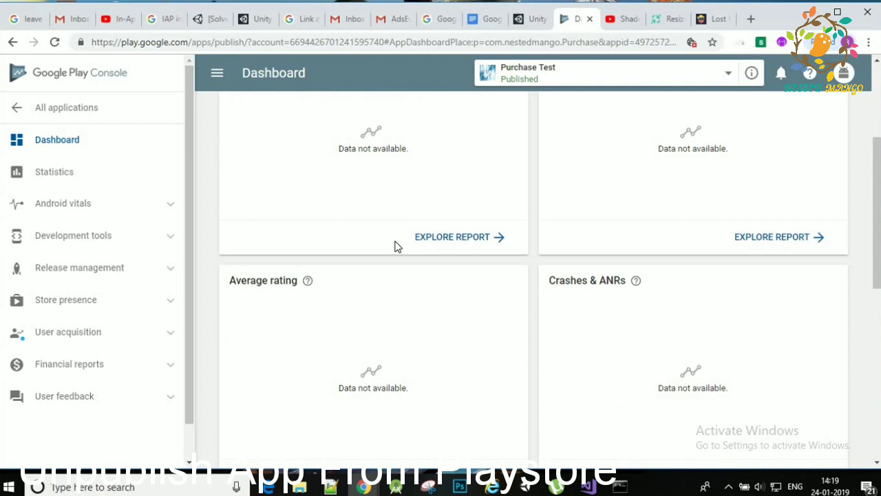
{"action": "scroll", "coordinate": [395, 247], "scroll_direction": "up", "scroll_amount": 3}
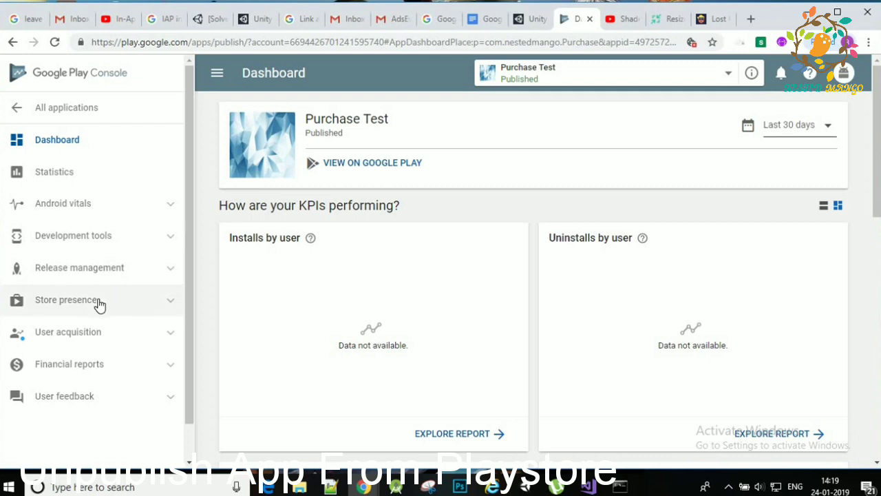
Step: Go to Purchase Test's Pricing & distribution page under Store presence
{"action": "left_click", "coordinate": [100, 301]}
{"action": "scroll", "coordinate": [212, 263], "scroll_direction": "down", "scroll_amount": 2}
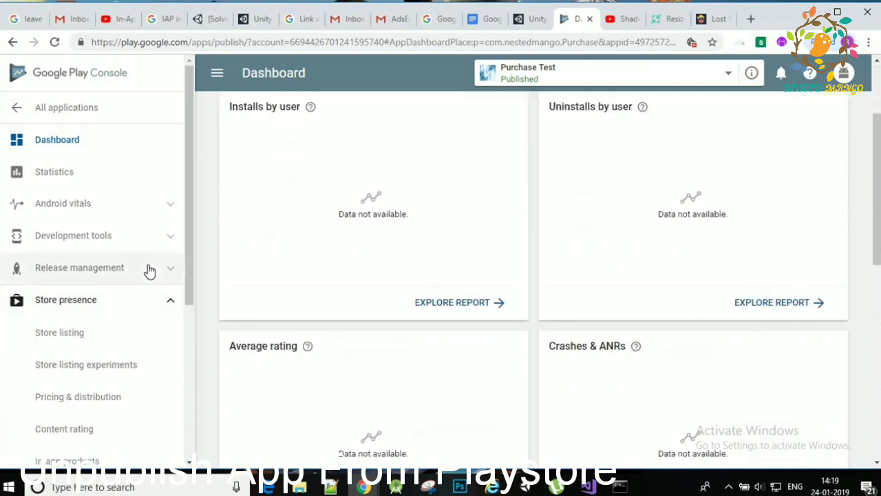
{"action": "scroll", "coordinate": [148, 270], "scroll_direction": "down", "scroll_amount": 3}
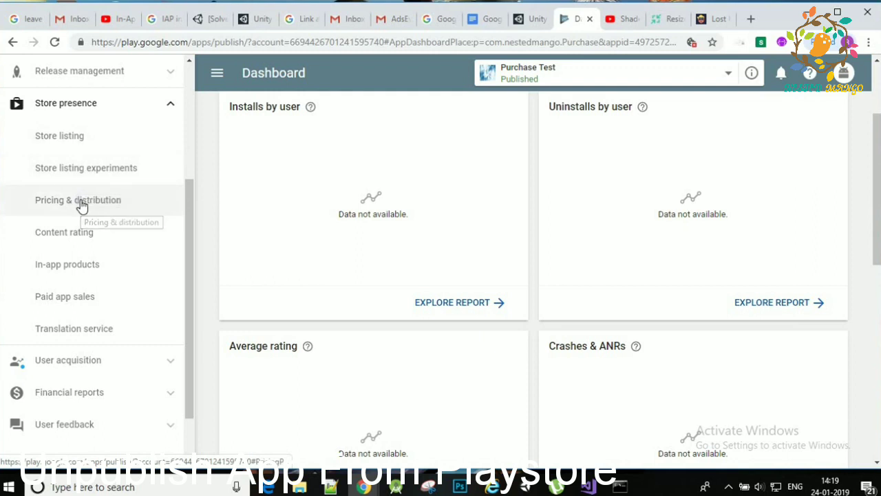
{"action": "left_click", "coordinate": [80, 204]}
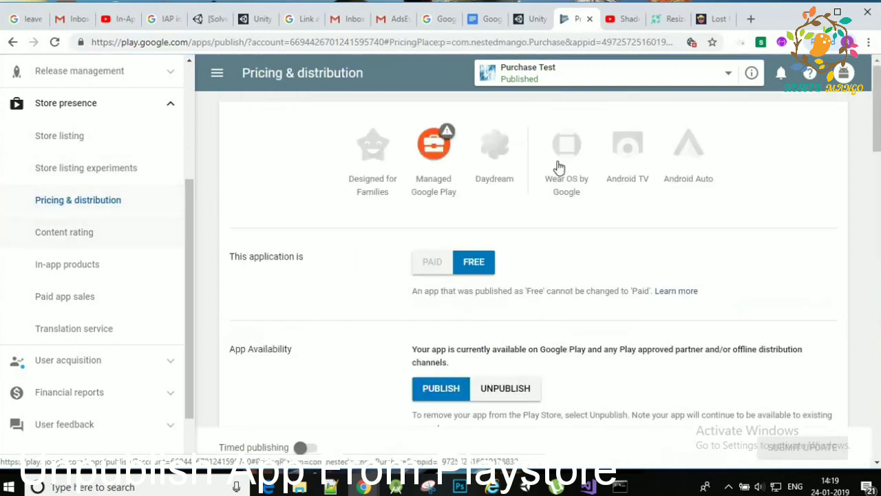
{"action": "scroll", "coordinate": [559, 167], "scroll_direction": "down", "scroll_amount": 3}
{"action": "scroll", "coordinate": [531, 169], "scroll_direction": "up", "scroll_amount": 1}
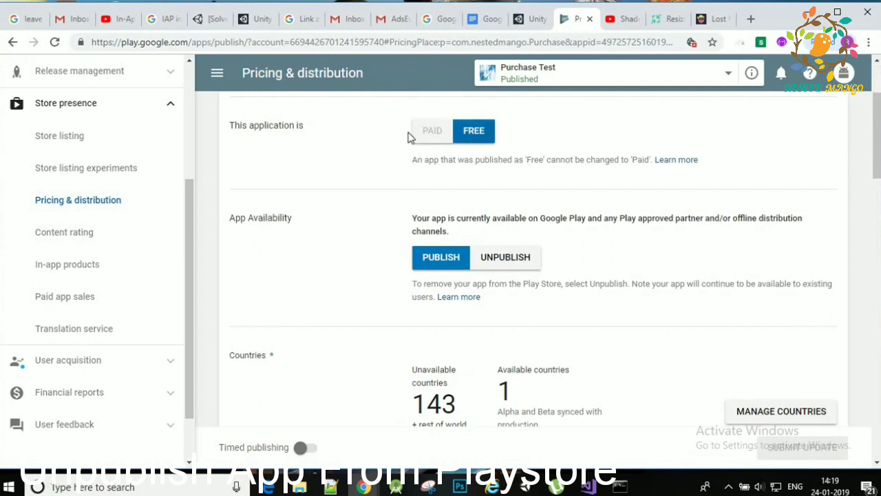
Step: Review the App Availability notes and choose UNPUBLISH for the app
{"action": "left_click_drag", "start_coordinate": [232, 128], "coordinate": [307, 132]}
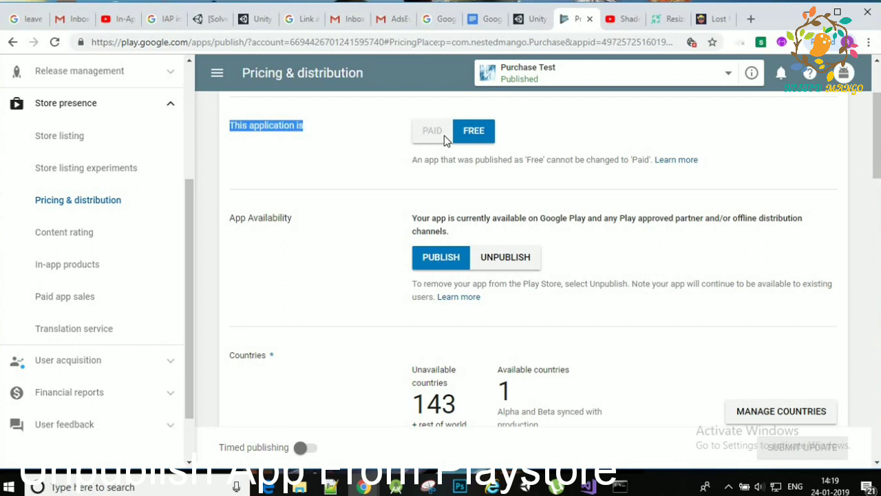
{"action": "left_click_drag", "start_coordinate": [416, 164], "coordinate": [669, 165]}
{"action": "left_click", "coordinate": [384, 227]}
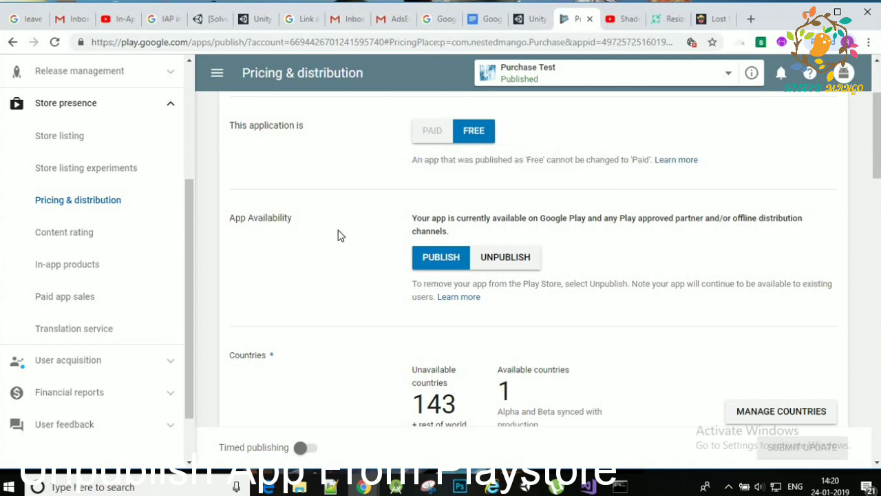
{"action": "mouse_move", "coordinate": [229, 219]}
{"action": "left_mouse_down"}
{"action": "mouse_move", "coordinate": [613, 224]}
{"action": "mouse_move", "coordinate": [706, 216]}
{"action": "left_mouse_up"}
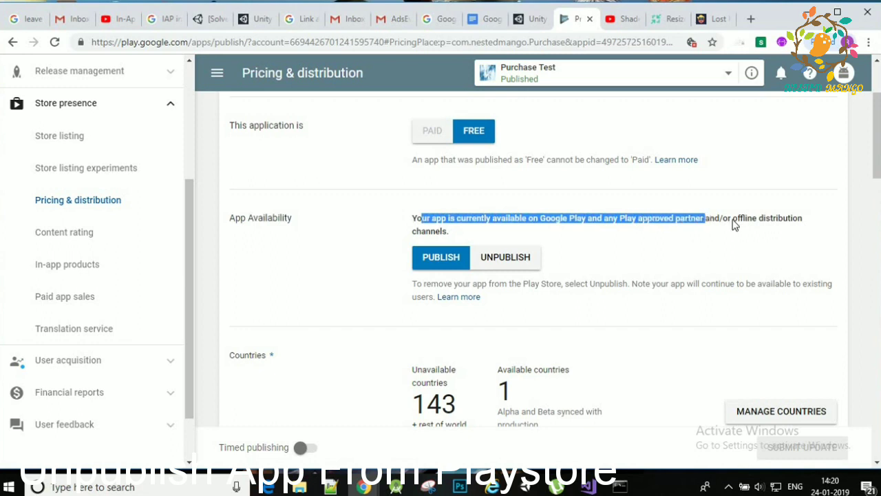
{"action": "left_click_drag", "start_coordinate": [735, 225], "coordinate": [815, 227]}
{"action": "left_click", "coordinate": [523, 275]}
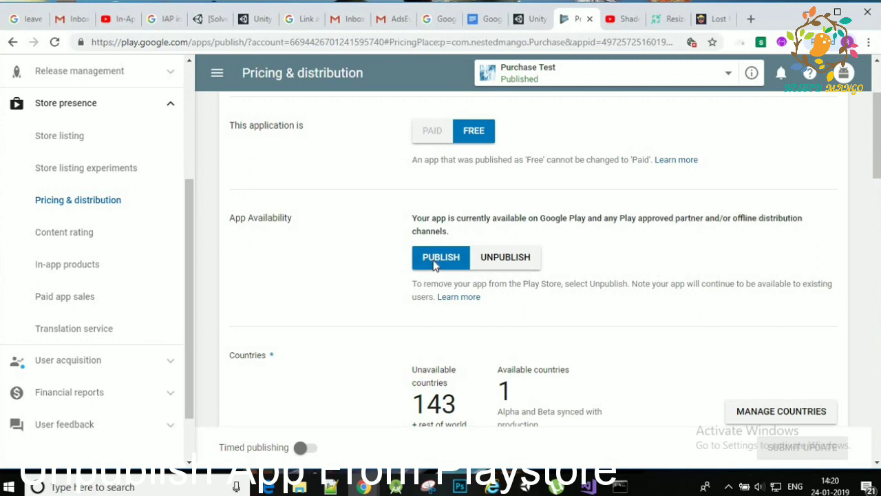
{"action": "left_click", "coordinate": [523, 263]}
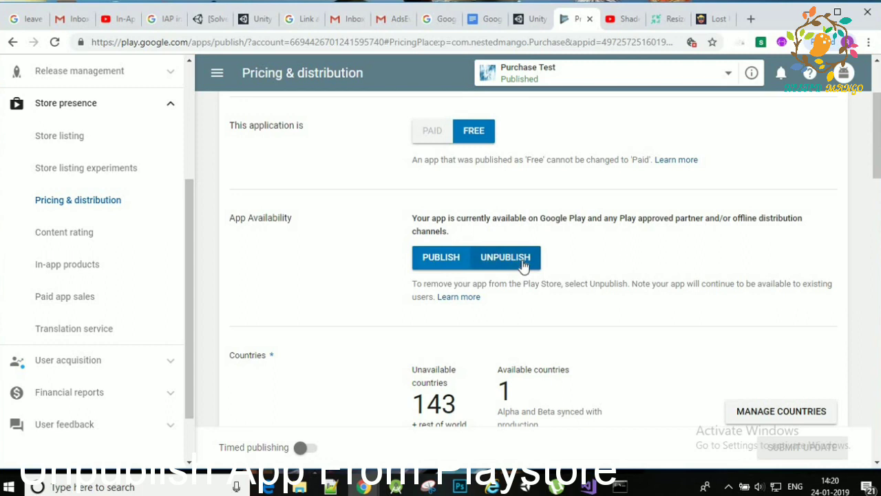
Step: Read the Play Store removal and existing-users warnings, then confirm unpublishing Purchase Test
{"action": "left_click", "coordinate": [523, 264]}
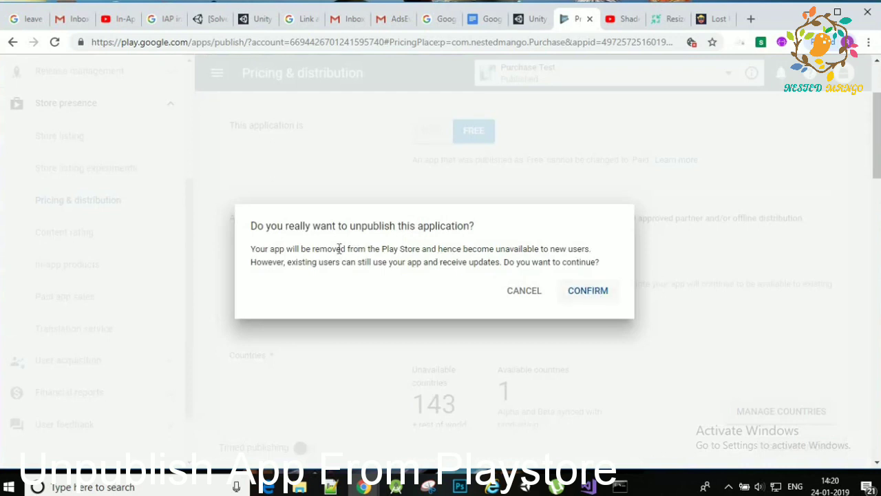
{"action": "left_click_drag", "start_coordinate": [255, 249], "coordinate": [543, 253]}
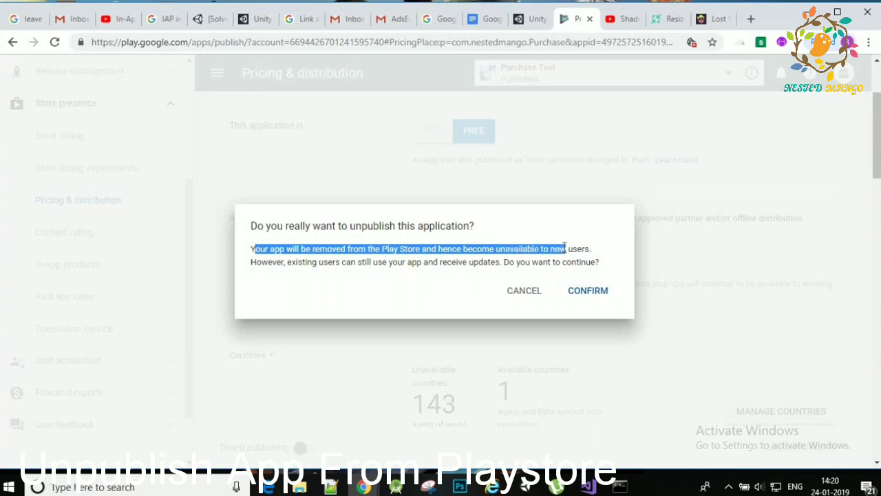
{"action": "mouse_move", "coordinate": [287, 262]}
{"action": "left_mouse_down"}
{"action": "mouse_move", "coordinate": [394, 273]}
{"action": "mouse_move", "coordinate": [596, 263]}
{"action": "mouse_move", "coordinate": [604, 281]}
{"action": "left_mouse_up"}
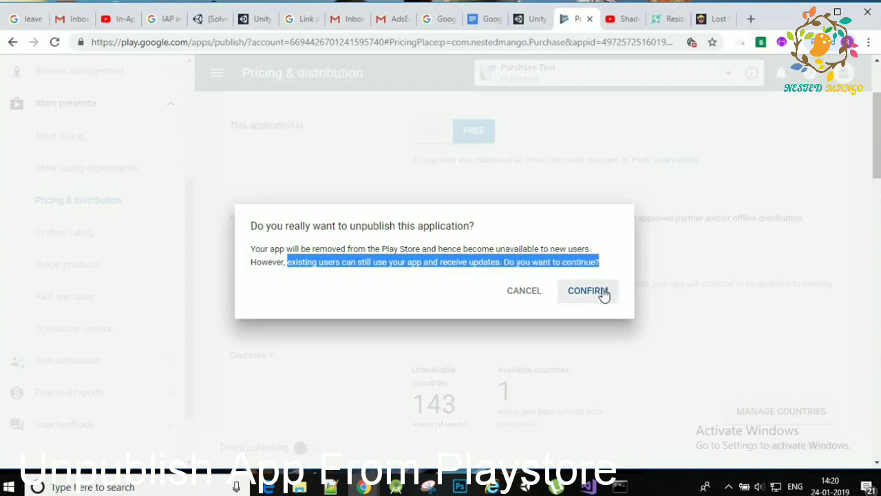
{"action": "left_click", "coordinate": [604, 293]}
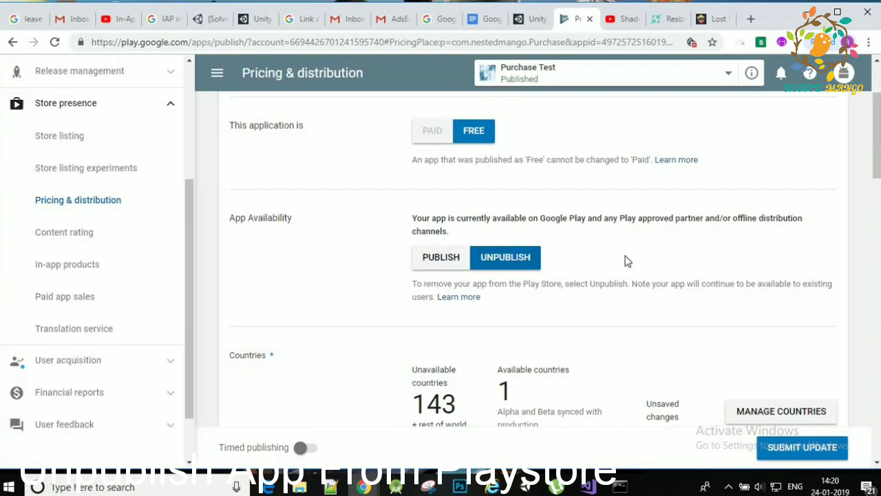
Step: Review the Pricing & distribution page and submit the unpublish update for Purchase Test
{"action": "scroll", "coordinate": [627, 260], "scroll_direction": "up", "scroll_amount": 1}
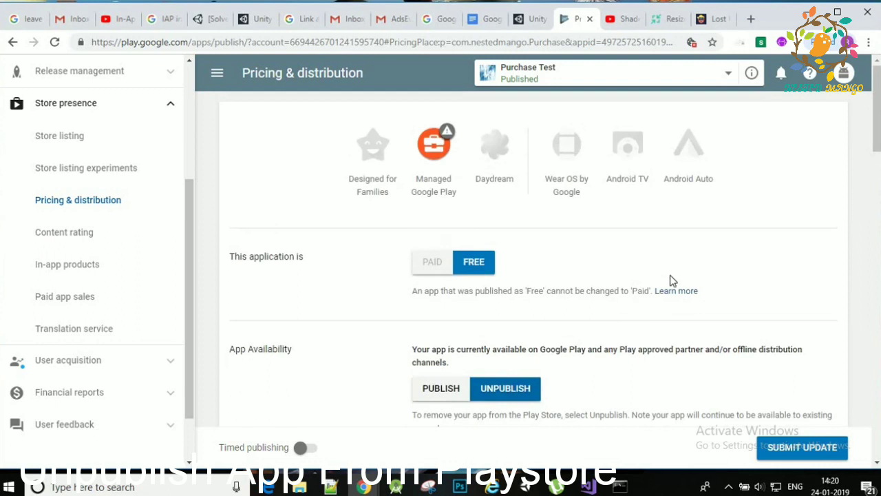
{"action": "scroll", "coordinate": [563, 284], "scroll_direction": "down", "scroll_amount": 1}
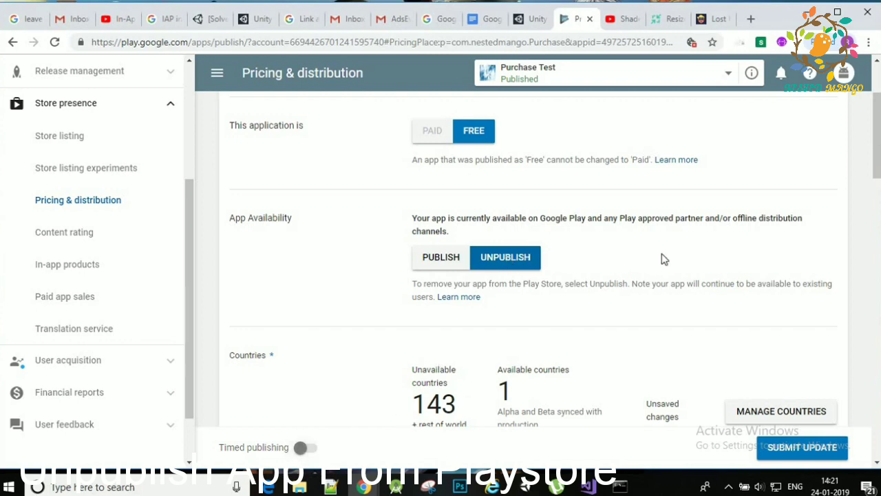
{"action": "scroll", "coordinate": [751, 307], "scroll_direction": "down", "scroll_amount": 4}
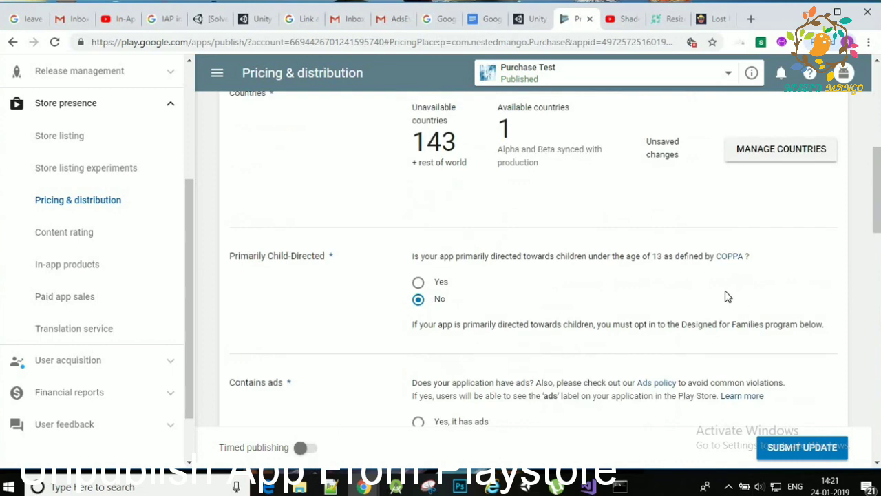
{"action": "scroll", "coordinate": [725, 296], "scroll_direction": "down", "scroll_amount": 5}
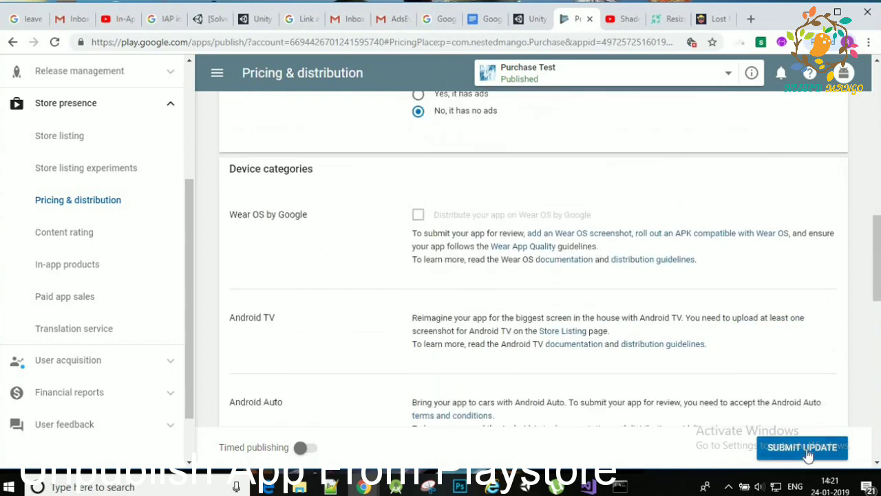
{"action": "scroll", "coordinate": [750, 319], "scroll_direction": "down", "scroll_amount": 2}
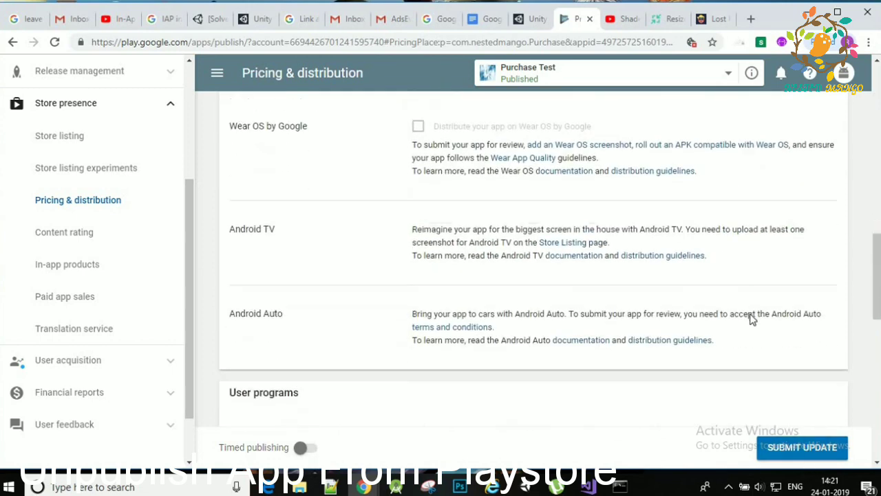
{"action": "scroll", "coordinate": [751, 319], "scroll_direction": "up", "scroll_amount": 5}
{"action": "left_click", "coordinate": [799, 451]}
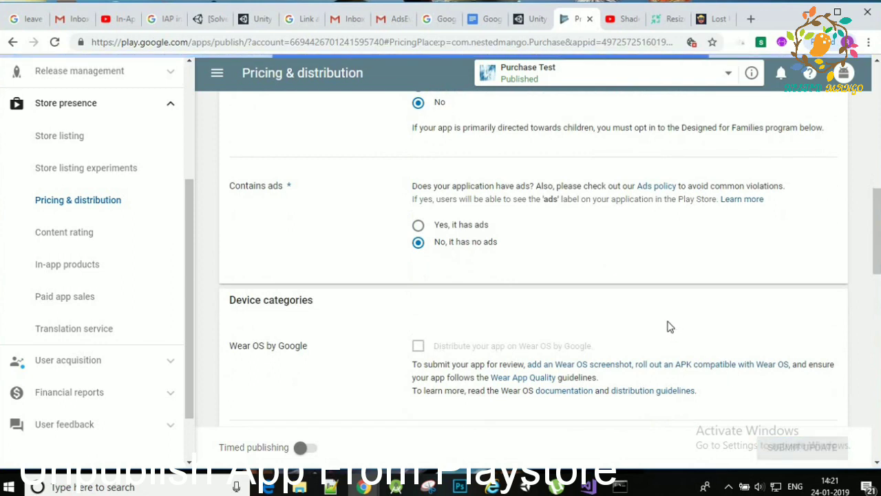
{"action": "scroll", "coordinate": [569, 253], "scroll_direction": "up", "scroll_amount": 5}
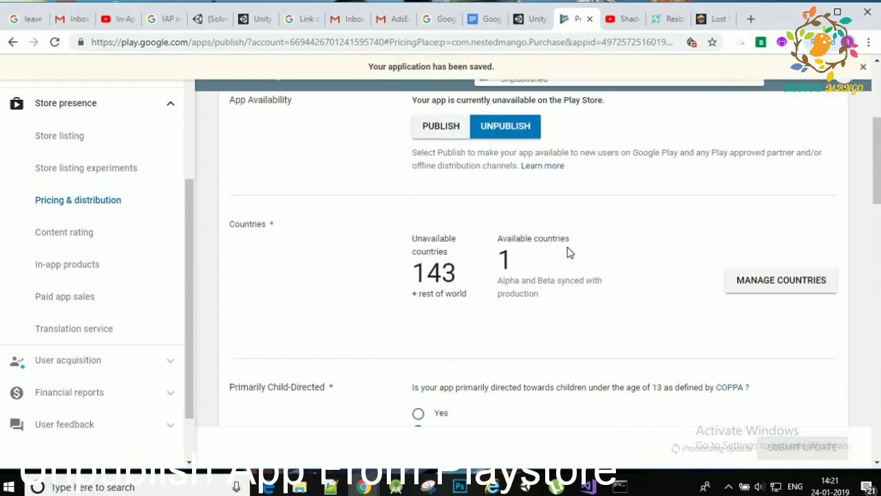
{"action": "scroll", "coordinate": [585, 253], "scroll_direction": "up", "scroll_amount": 4}
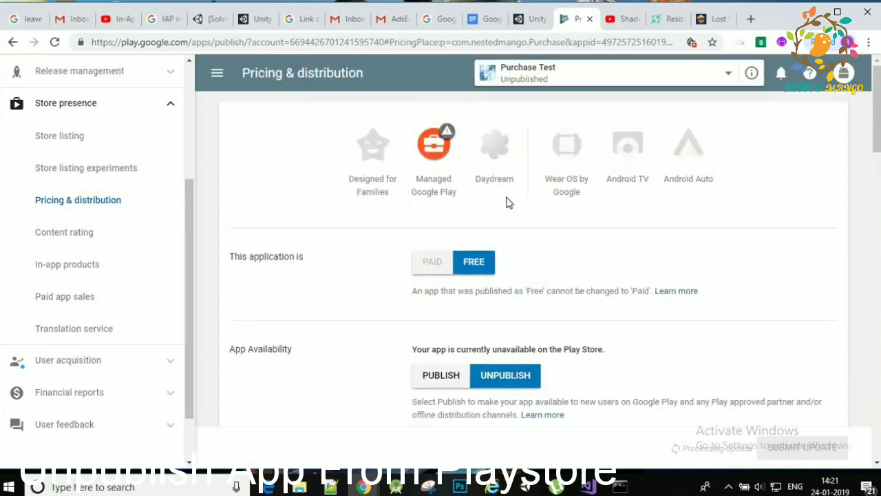
{"action": "scroll", "coordinate": [516, 205], "scroll_direction": "down", "scroll_amount": 10}
{"action": "scroll", "coordinate": [569, 210], "scroll_direction": "down", "scroll_amount": 1}
{"action": "scroll", "coordinate": [569, 210], "scroll_direction": "down", "scroll_amount": 7}
{"action": "scroll", "coordinate": [569, 211], "scroll_direction": "down", "scroll_amount": 4}
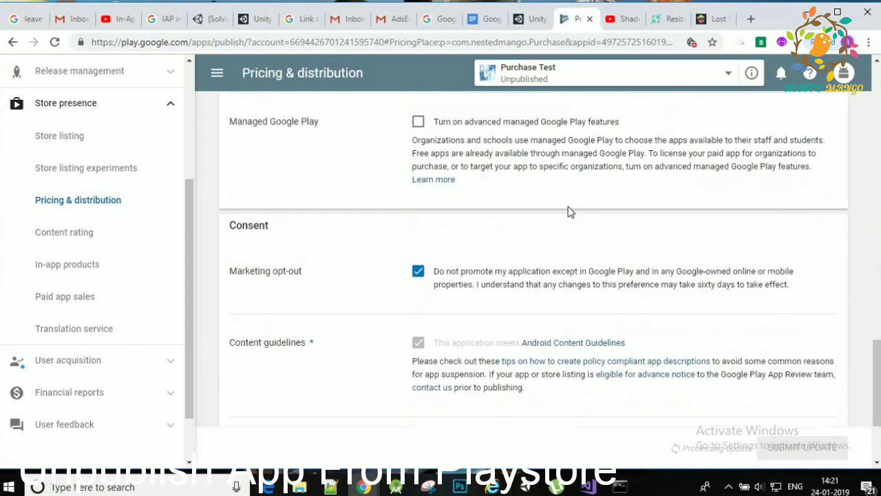
{"action": "scroll", "coordinate": [569, 211], "scroll_direction": "down", "scroll_amount": 2}
{"action": "scroll", "coordinate": [569, 212], "scroll_direction": "up", "scroll_amount": 2}
{"action": "scroll", "coordinate": [569, 212], "scroll_direction": "up", "scroll_amount": 5}
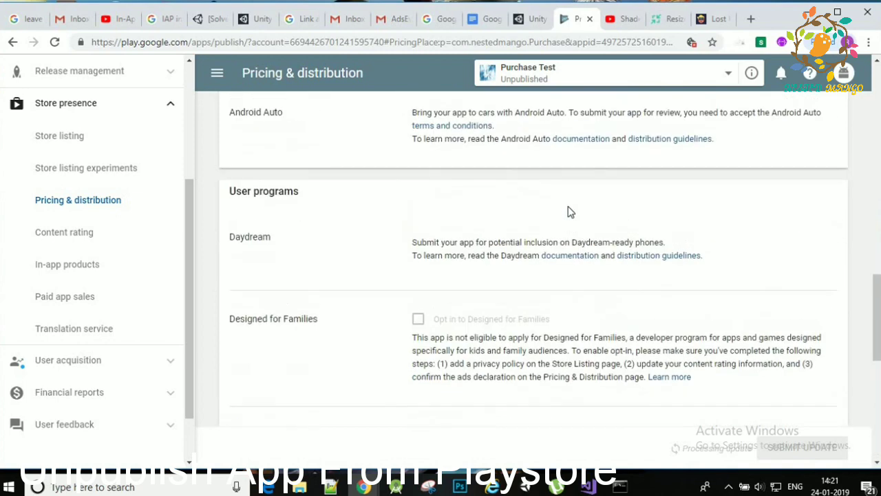
{"action": "scroll", "coordinate": [568, 212], "scroll_direction": "up", "scroll_amount": 5}
{"action": "scroll", "coordinate": [568, 211], "scroll_direction": "up", "scroll_amount": 5}
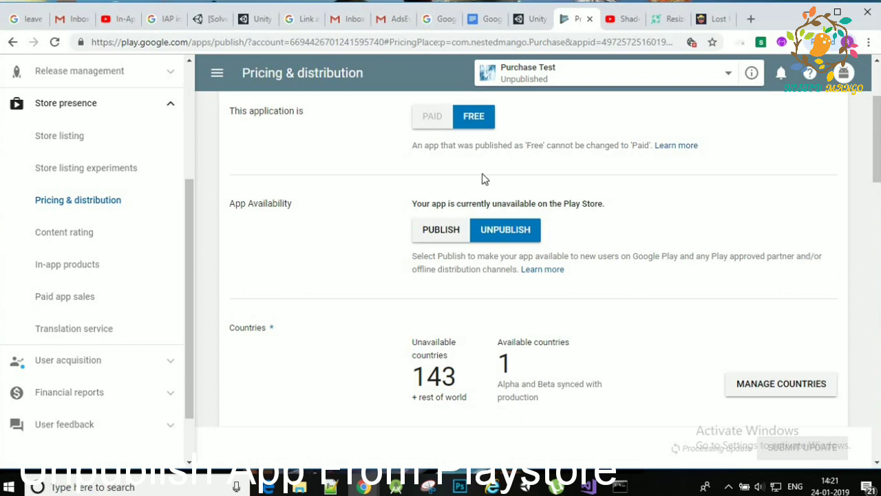
{"action": "scroll", "coordinate": [482, 179], "scroll_direction": "up", "scroll_amount": 2}
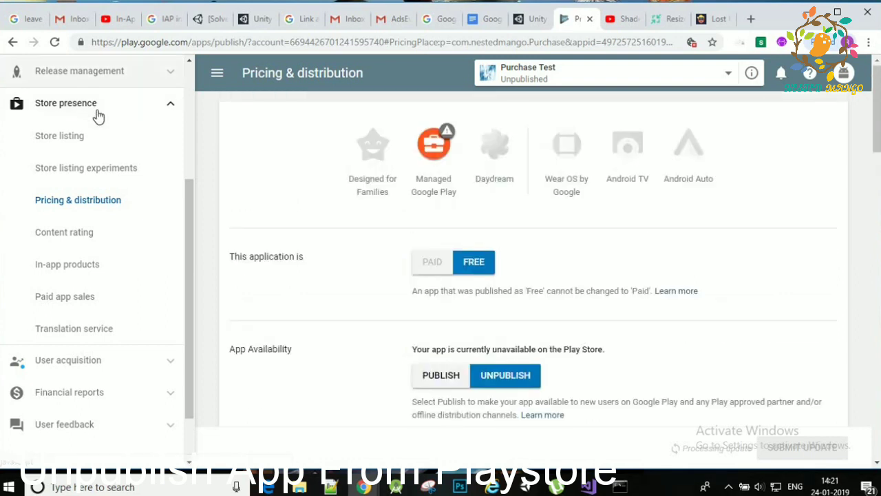
{"action": "scroll", "coordinate": [98, 117], "scroll_direction": "up", "scroll_amount": 3}
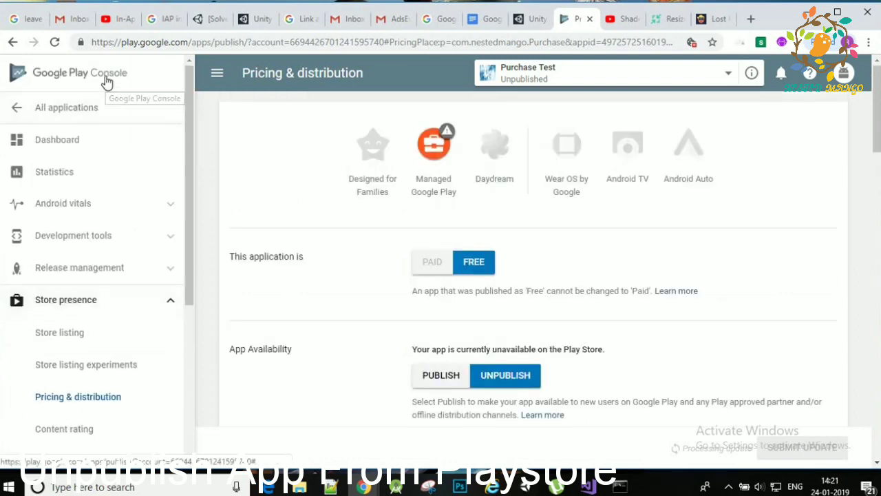
Step: Return to the All applications list via the Google Play Console logo
{"action": "left_click", "coordinate": [107, 82]}
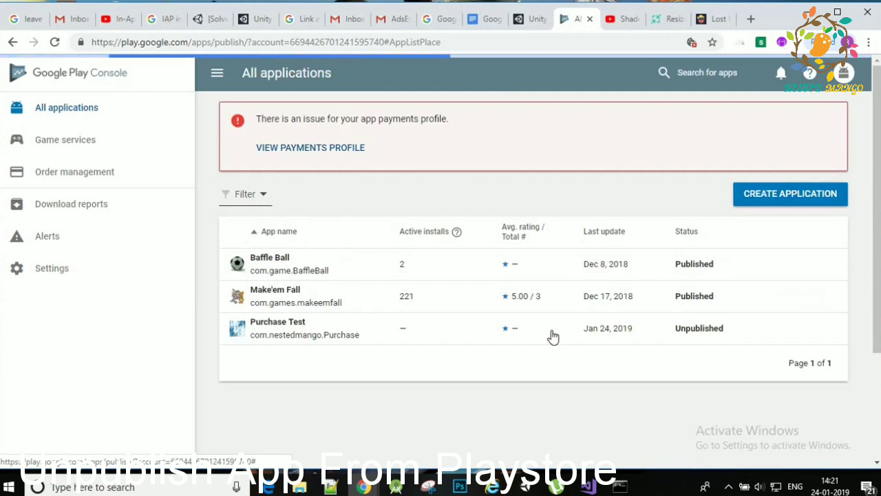